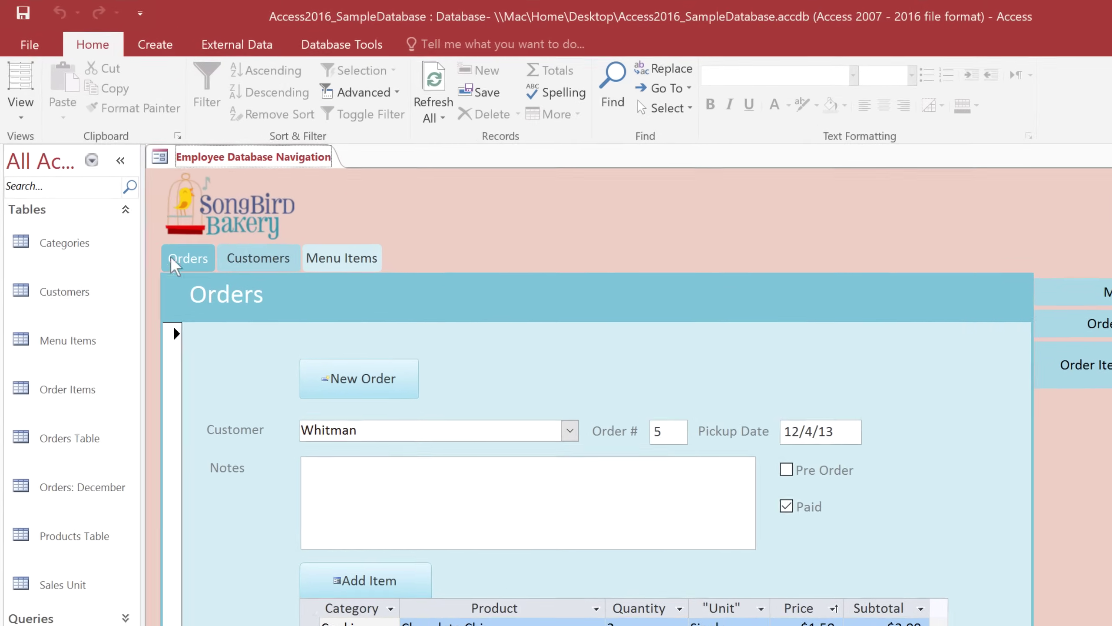
Generate an auto form from the Customers table, including its orders subform
{"action": "left_click", "coordinate": [106, 303]}
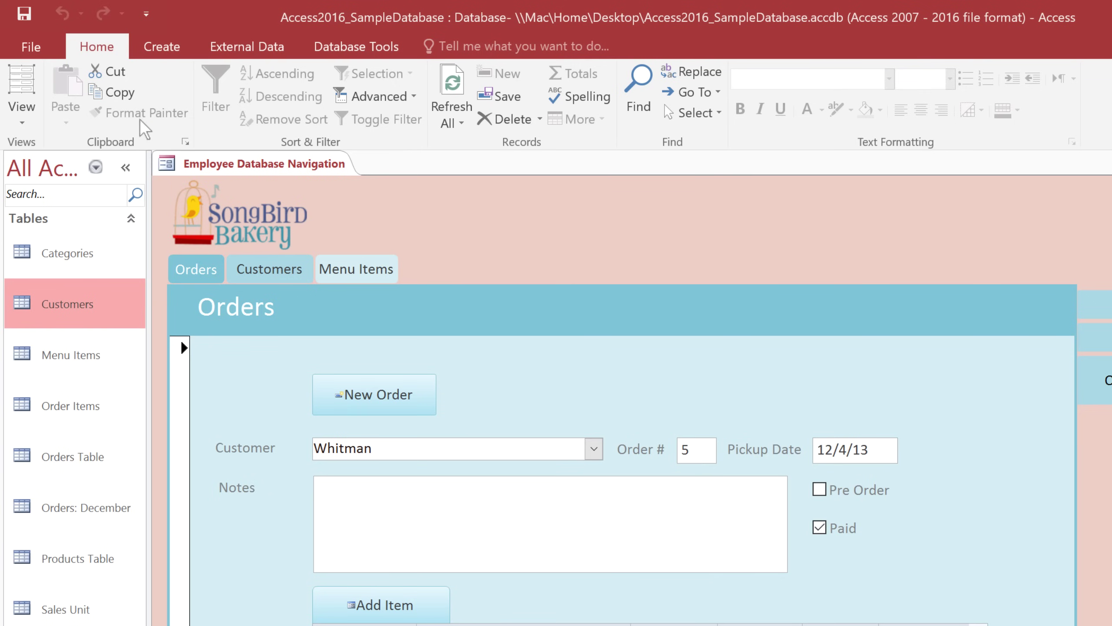
{"action": "left_click", "coordinate": [154, 52]}
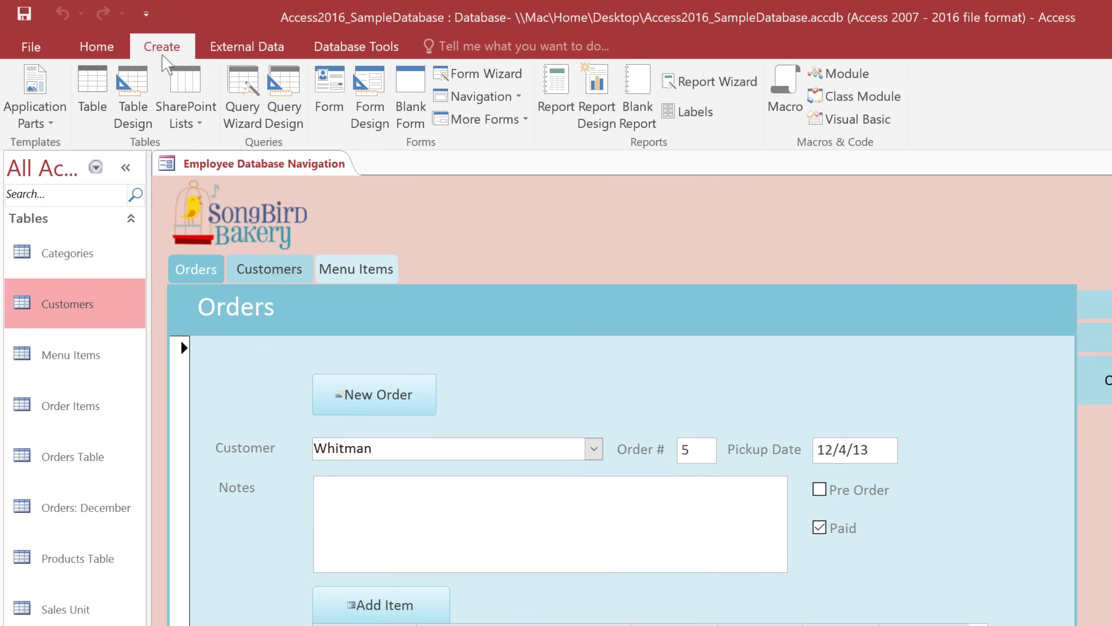
{"action": "left_click", "coordinate": [322, 119]}
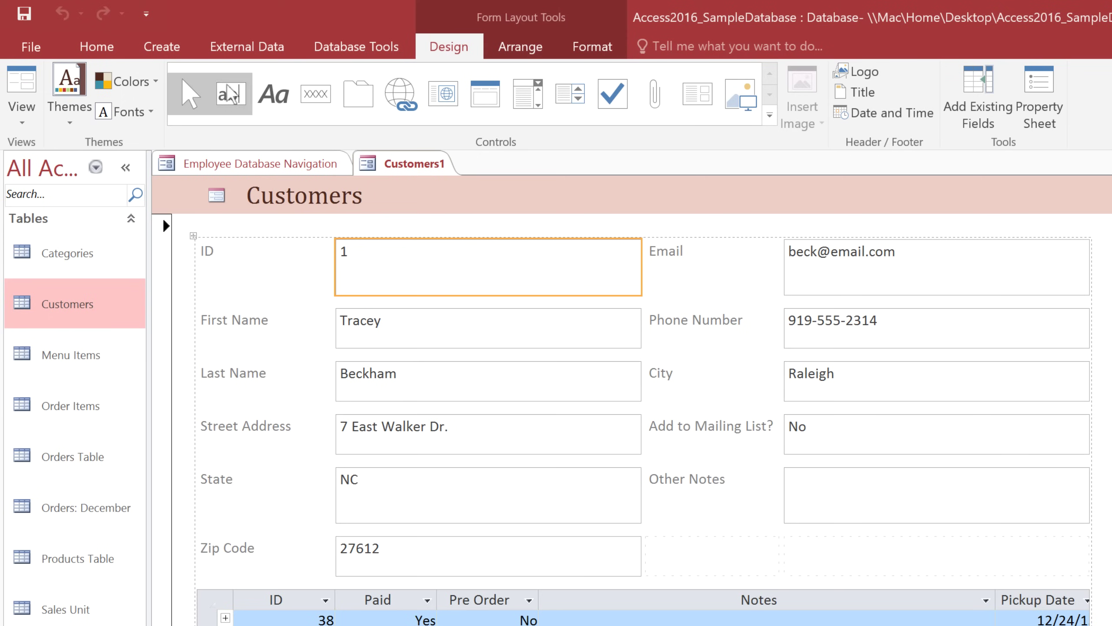
Save the new form as 'Customers Form'
{"action": "left_click", "coordinate": [24, 15]}
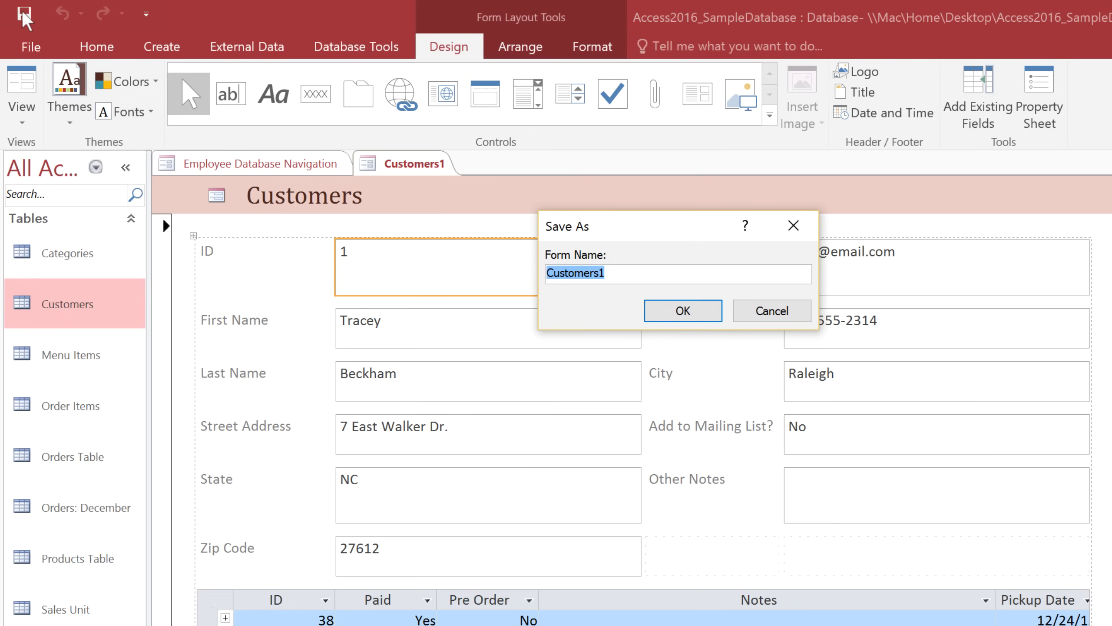
{"action": "type", "text": "Customers Fo"}
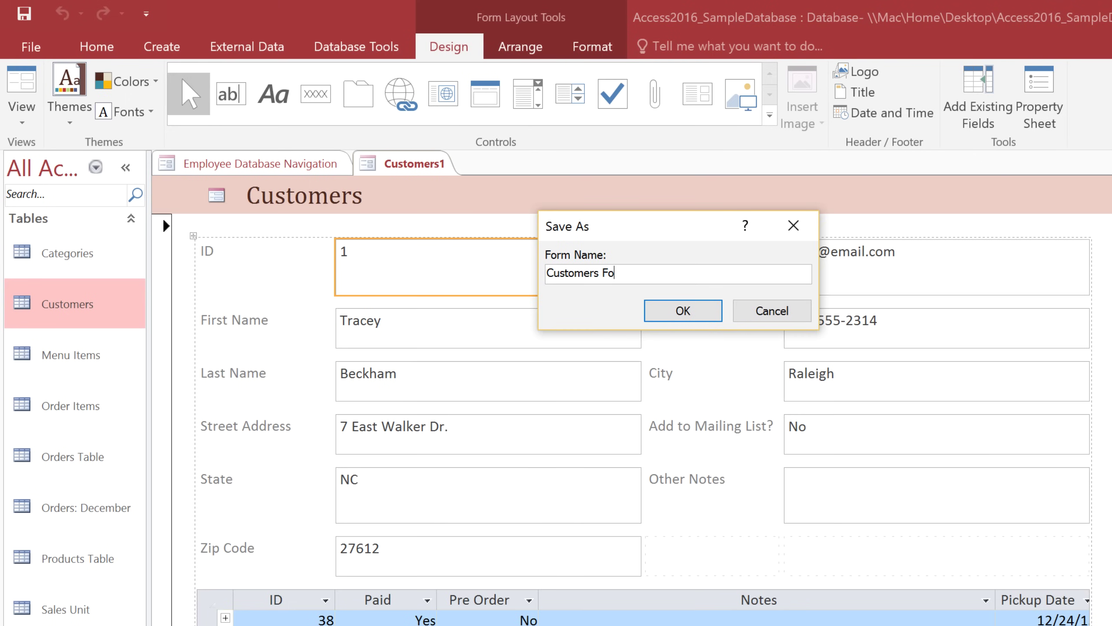
{"action": "type", "text": "rm"}
{"action": "left_click", "coordinate": [666, 312]}
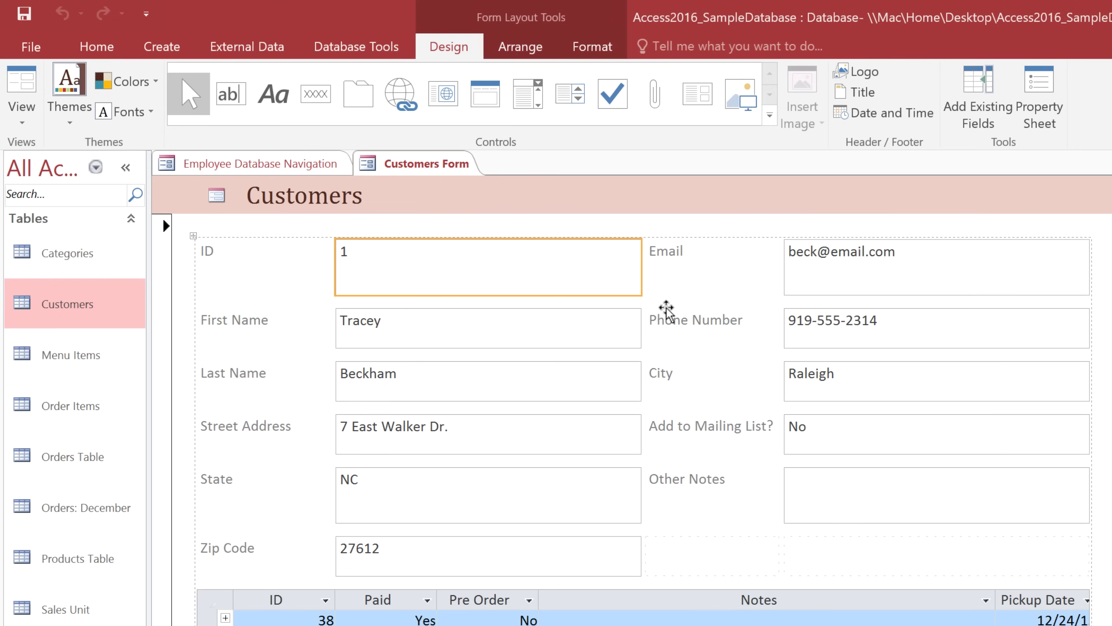
Select the whole orders subform and delete it from the Customers Form
{"action": "left_click", "coordinate": [152, 441]}
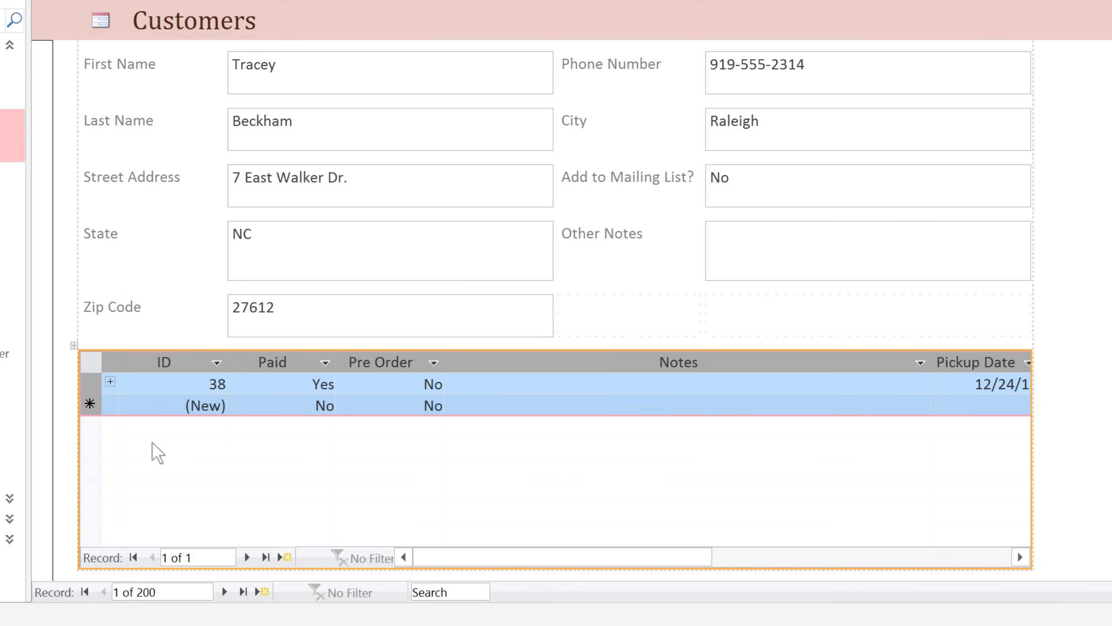
{"action": "left_click", "coordinate": [71, 346]}
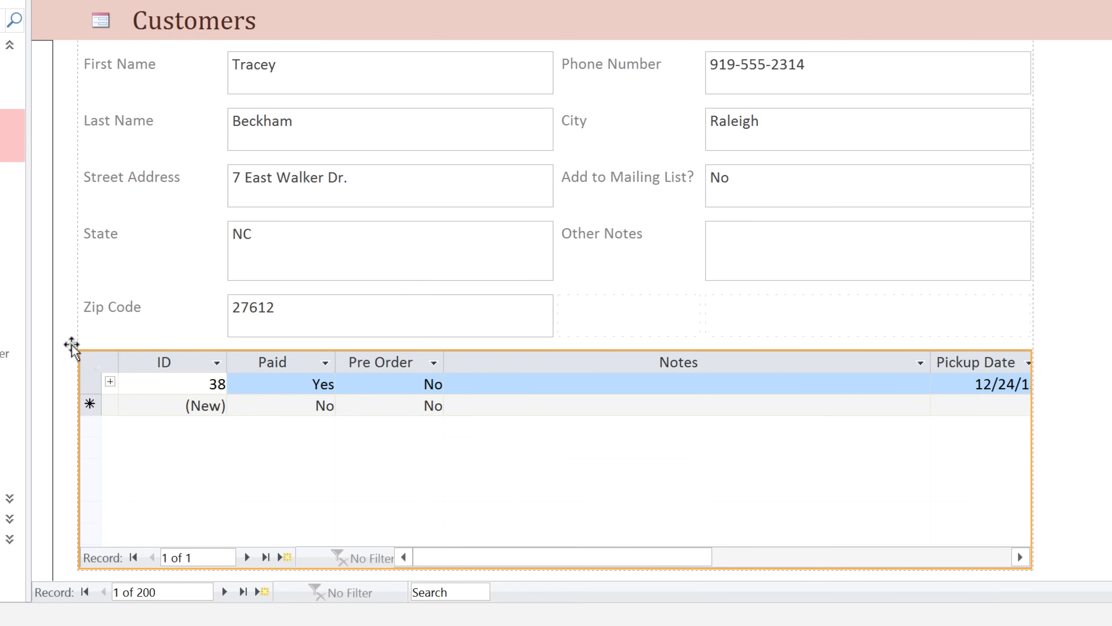
{"action": "key", "text": "Delete"}
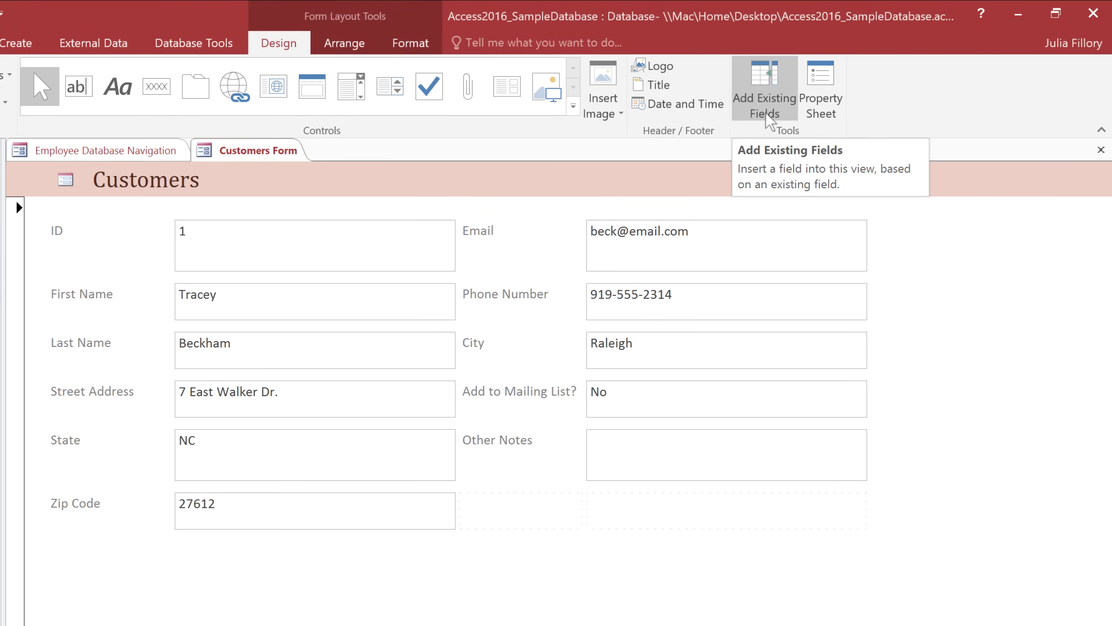
{"action": "left_click", "coordinate": [766, 114]}
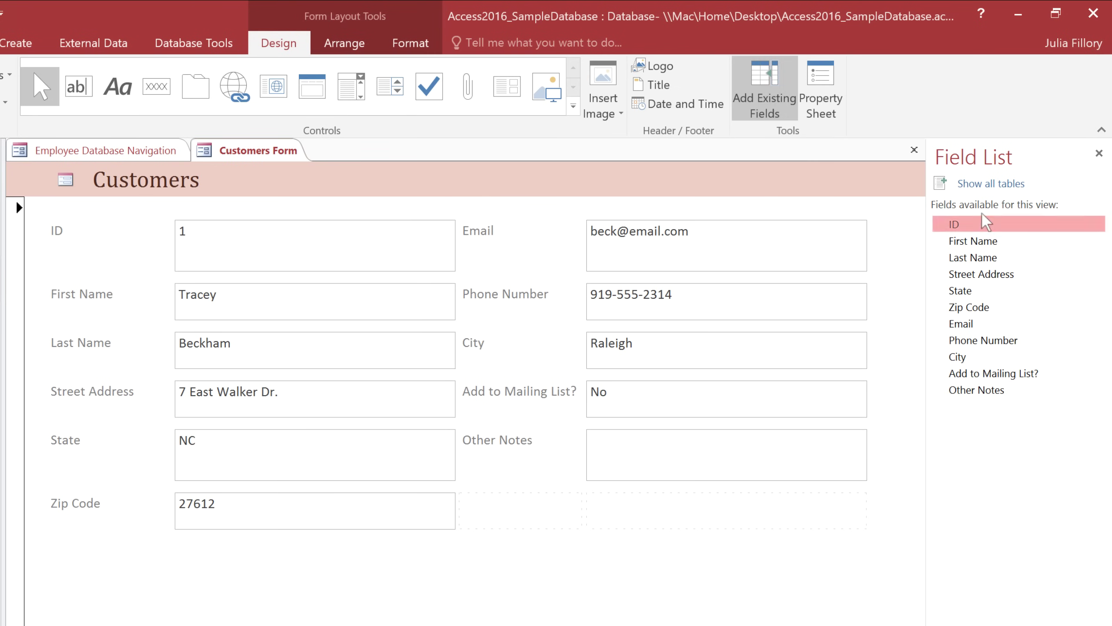
{"action": "left_click", "coordinate": [989, 184]}
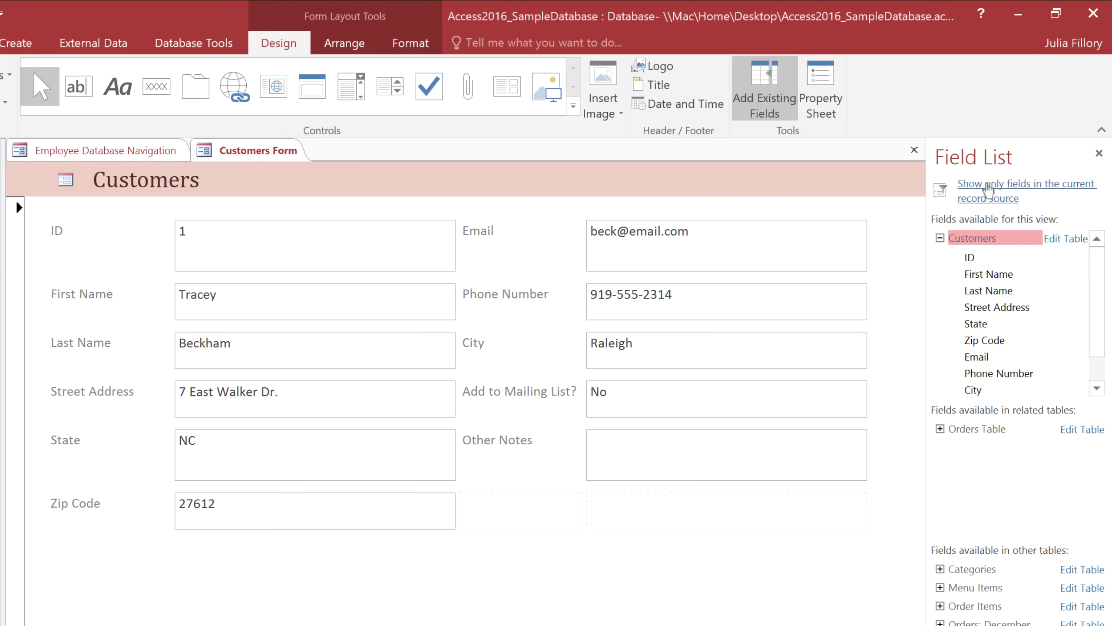
{"action": "left_click", "coordinate": [940, 429]}
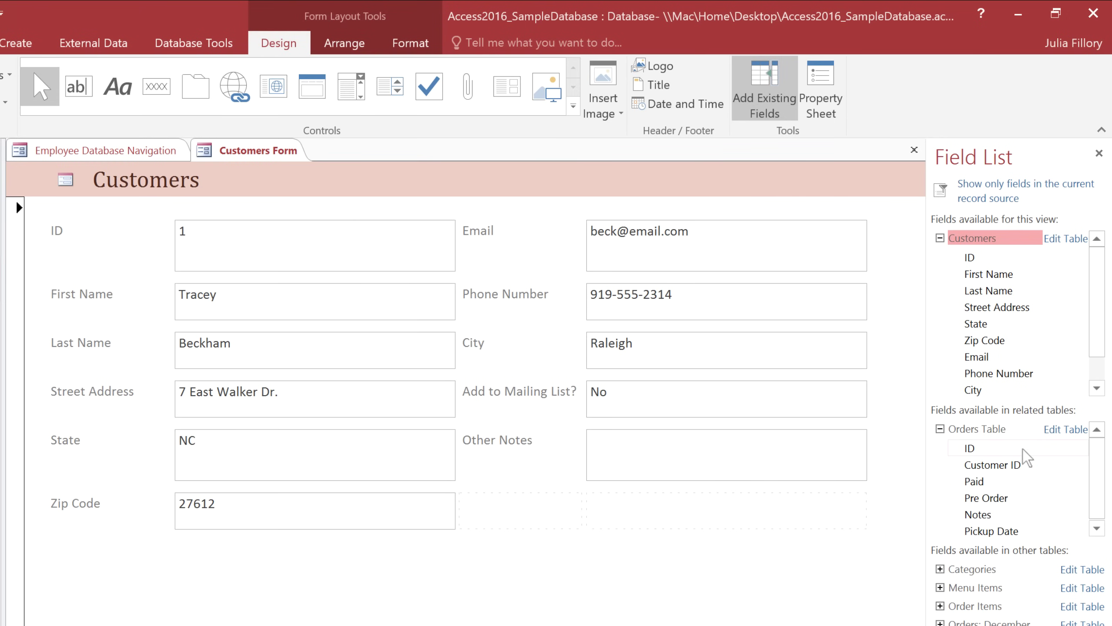
{"action": "left_click", "coordinate": [1099, 153]}
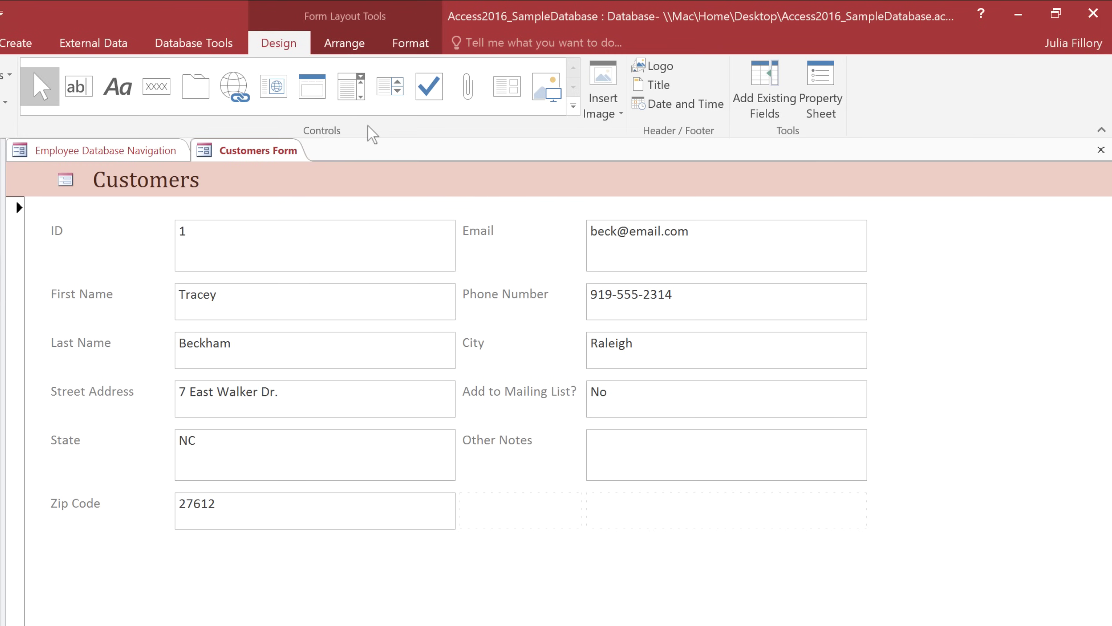
Insert a combo box near the ID field, launching the Combo Box Wizard
{"action": "left_click", "coordinate": [353, 100]}
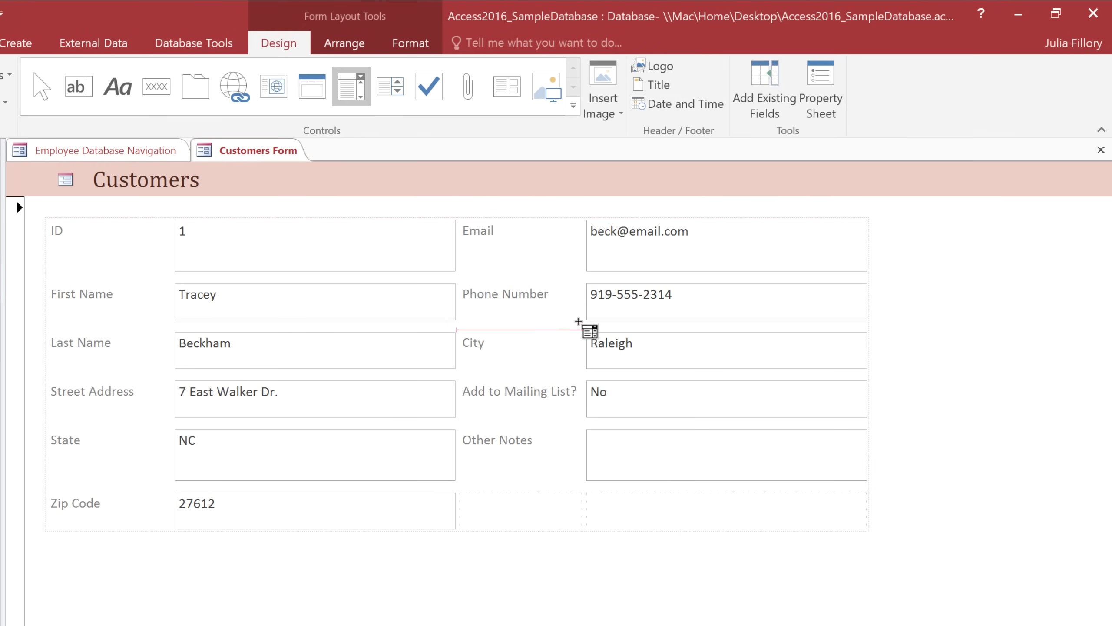
{"action": "left_click", "coordinate": [643, 384]}
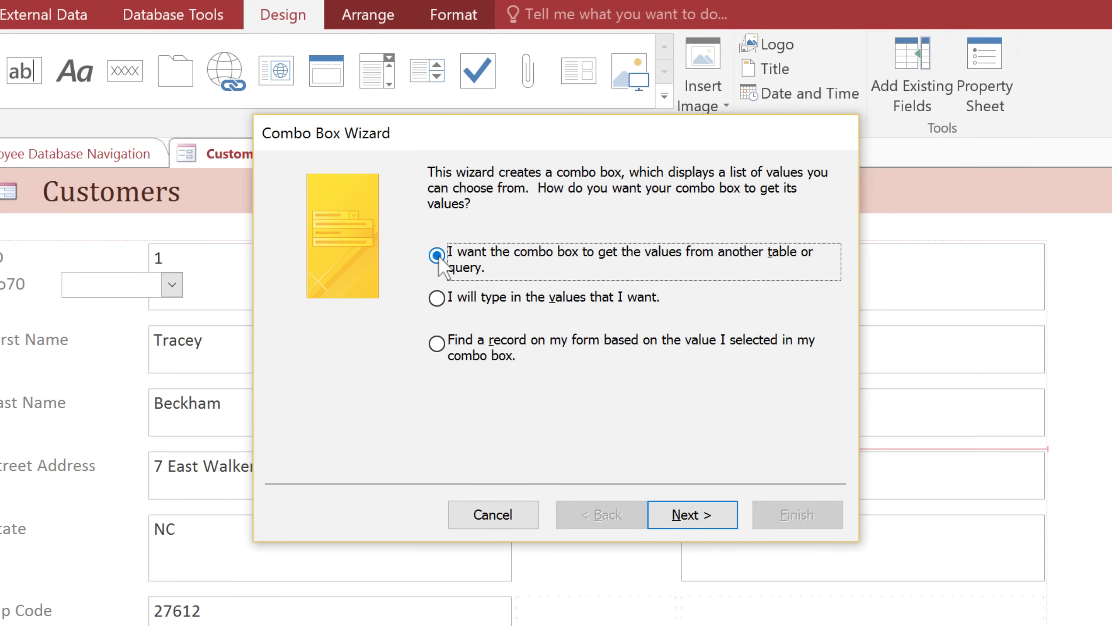
Choose typed-in values as the combo box's value source
{"action": "left_click", "coordinate": [436, 297]}
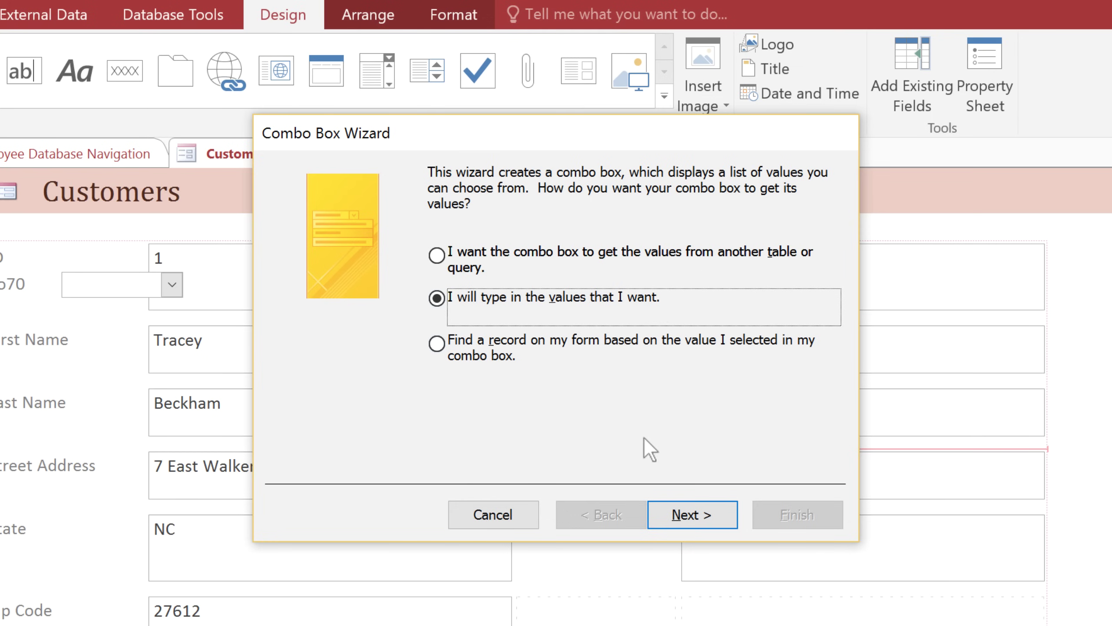
{"action": "left_click", "coordinate": [693, 513]}
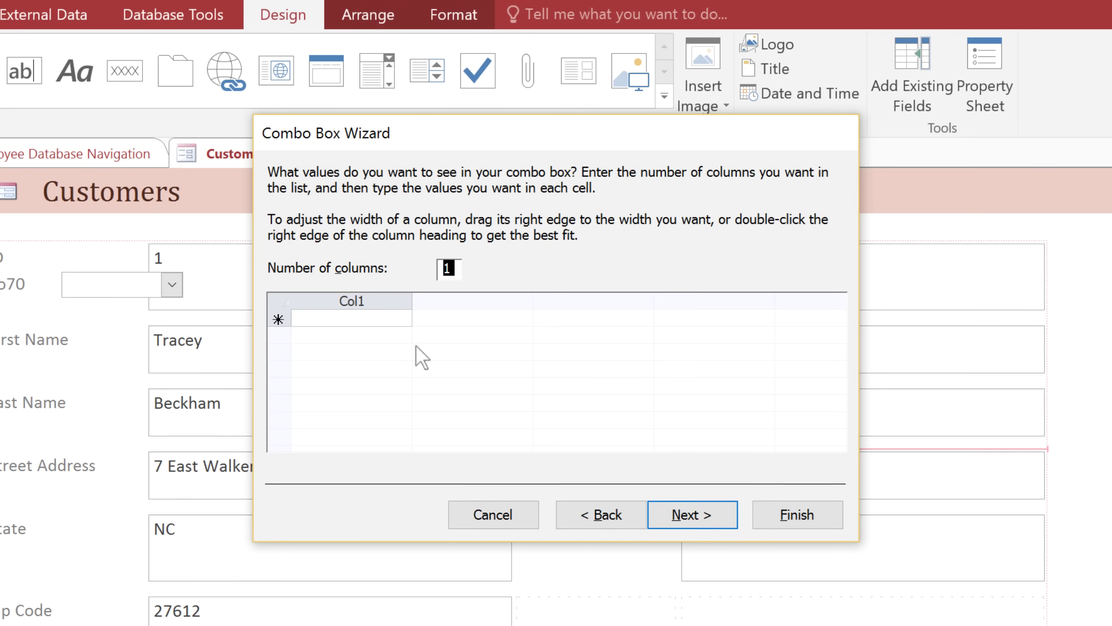
Enter the list values No, Yes - Weekly and Yes - Special Offers Only
{"action": "left_click", "coordinate": [387, 320]}
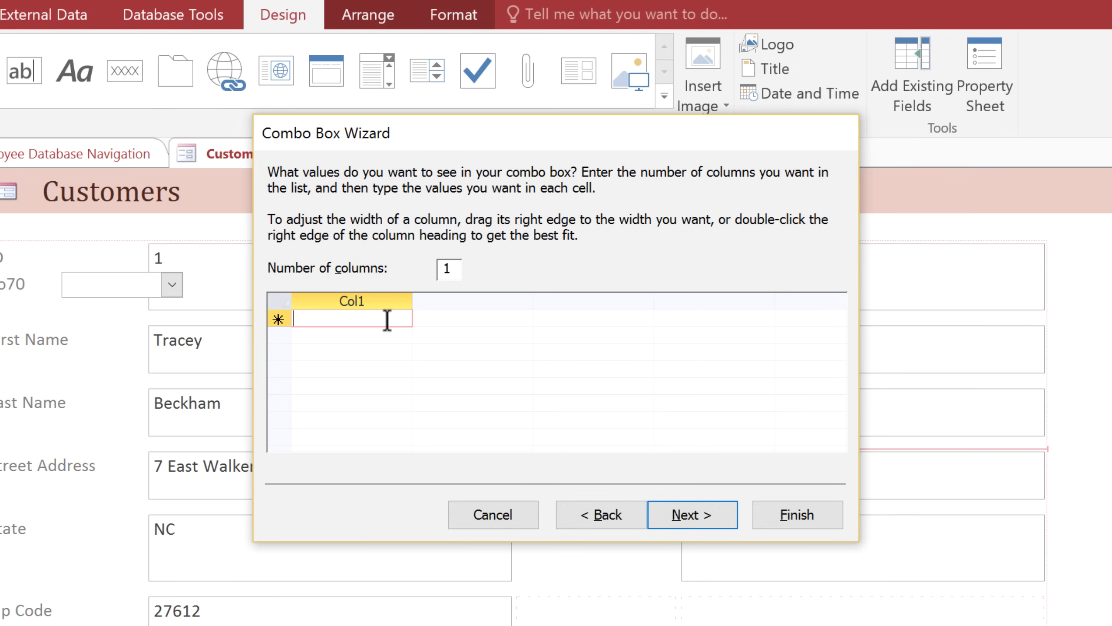
{"action": "type", "text": "No"}
{"action": "key", "text": "Return"}
{"action": "type", "text": "Ye"}
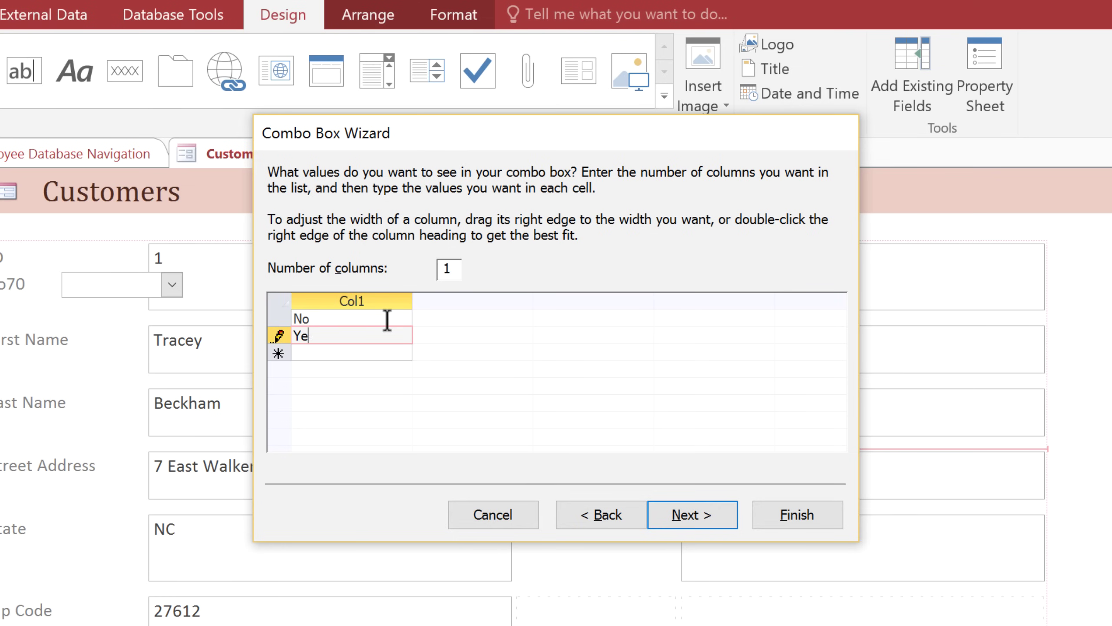
{"action": "type", "text": "s - Weekly"}
{"action": "key", "text": "Return"}
{"action": "type", "text": "Yes"}
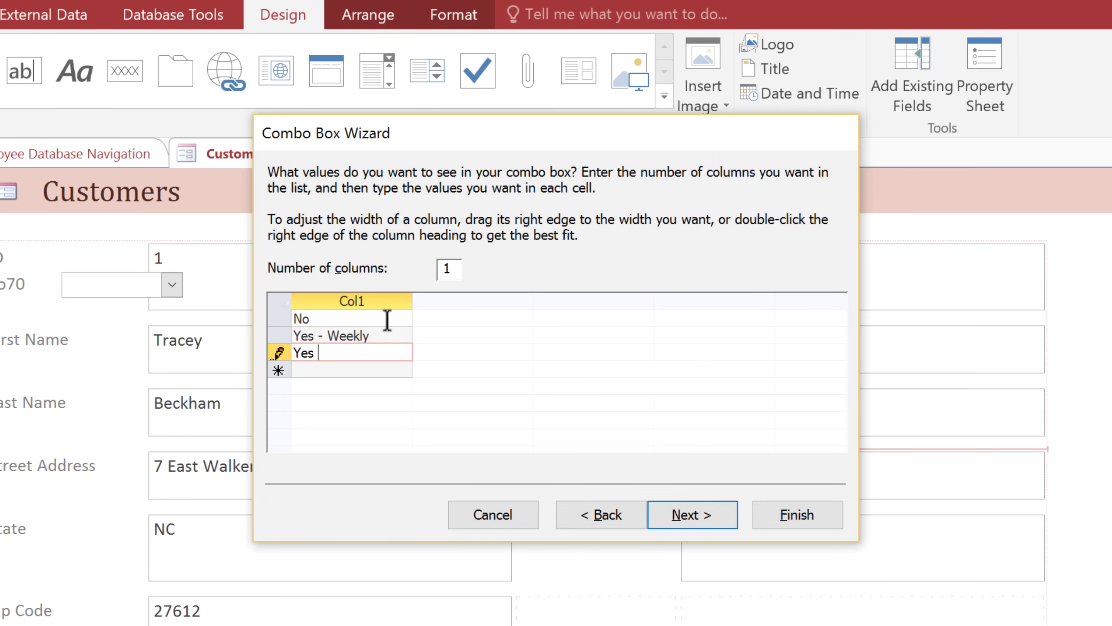
{"action": "type", "text": " - Special O"}
{"action": "type", "text": "ffers Only"}
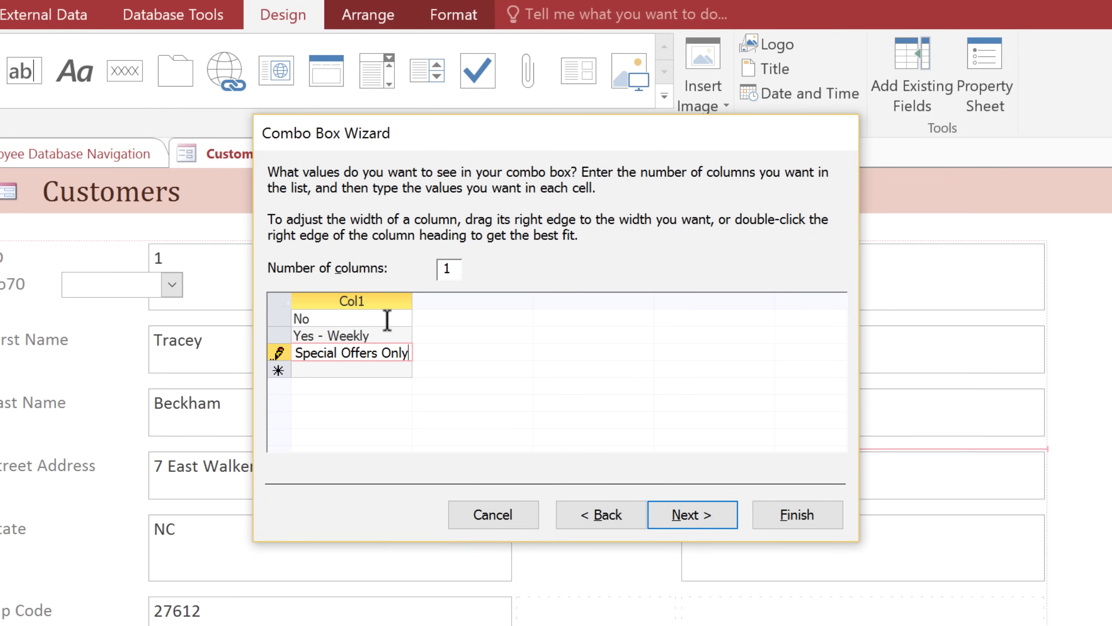
Widen the value column so all entries show fully, then continue
{"action": "left_click_drag", "start_coordinate": [411, 300], "coordinate": [489, 298]}
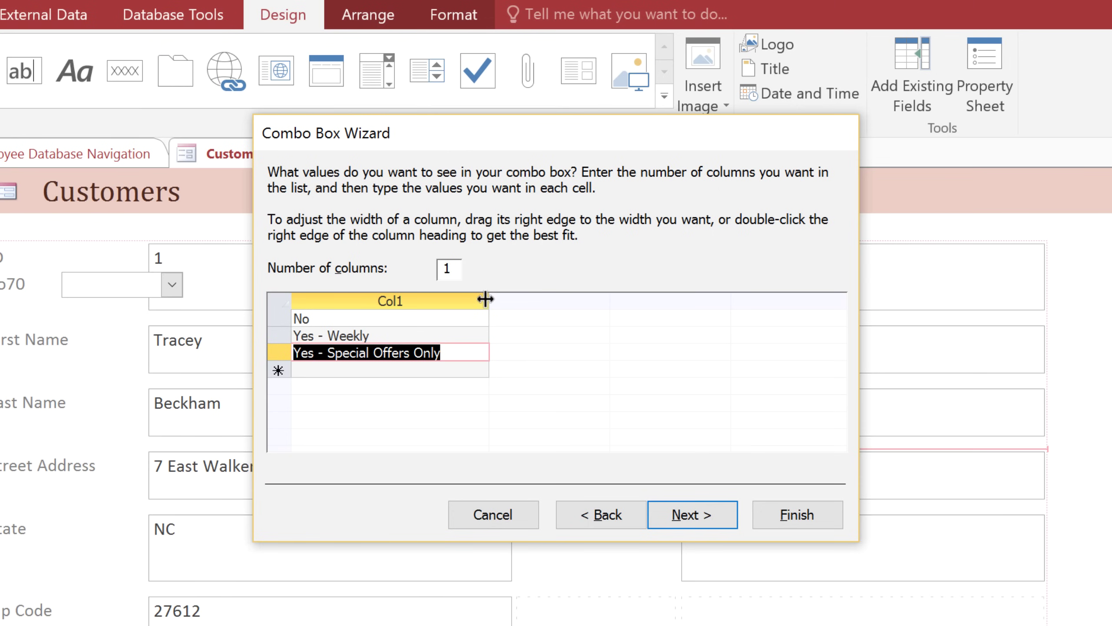
{"action": "left_click", "coordinate": [695, 501]}
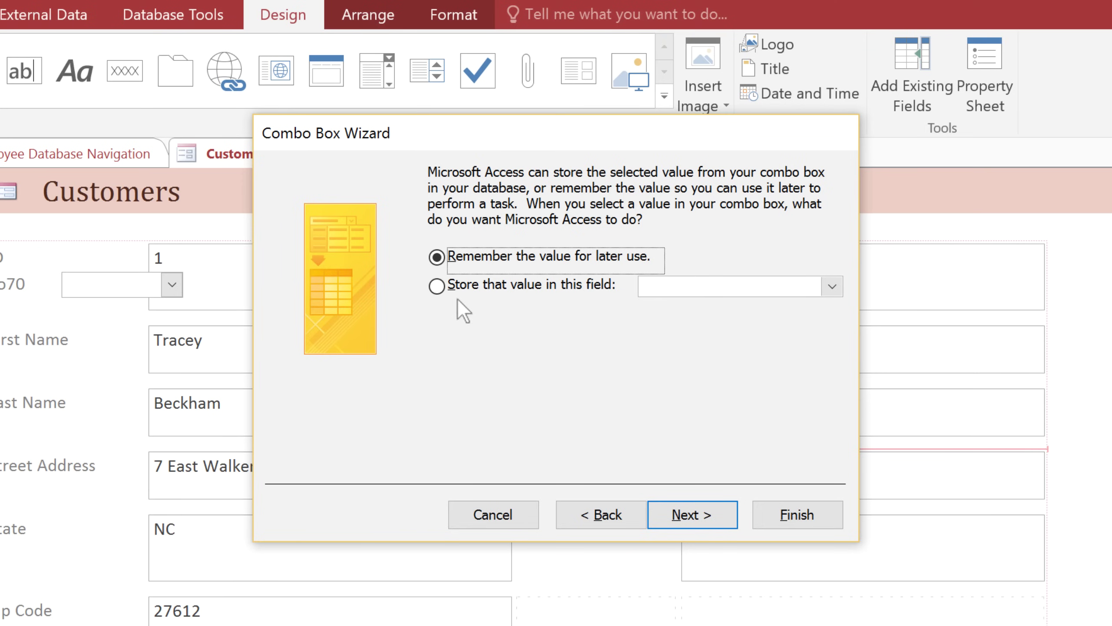
Store the combo box's chosen value in the Add to Mailing List? field
{"action": "left_click", "coordinate": [440, 286]}
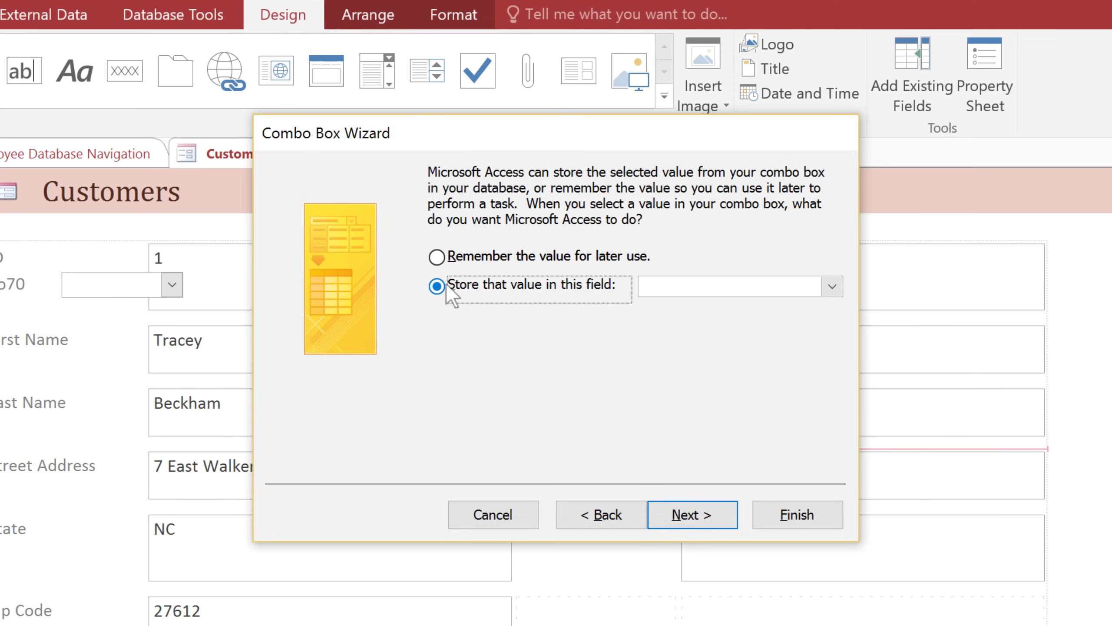
{"action": "left_click", "coordinate": [831, 288]}
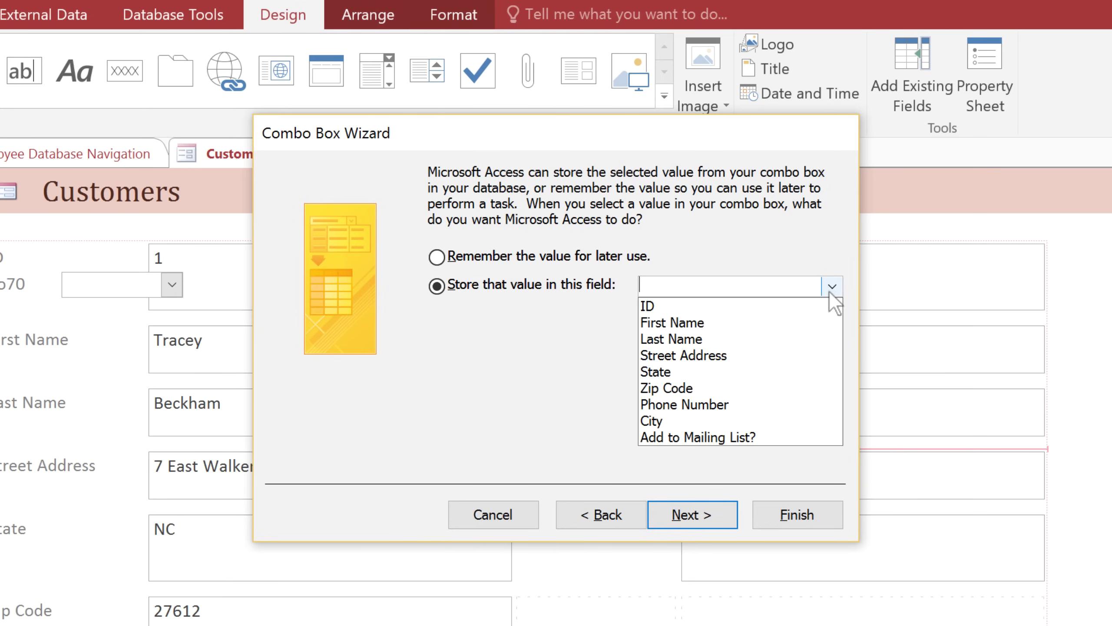
{"action": "left_click", "coordinate": [763, 438]}
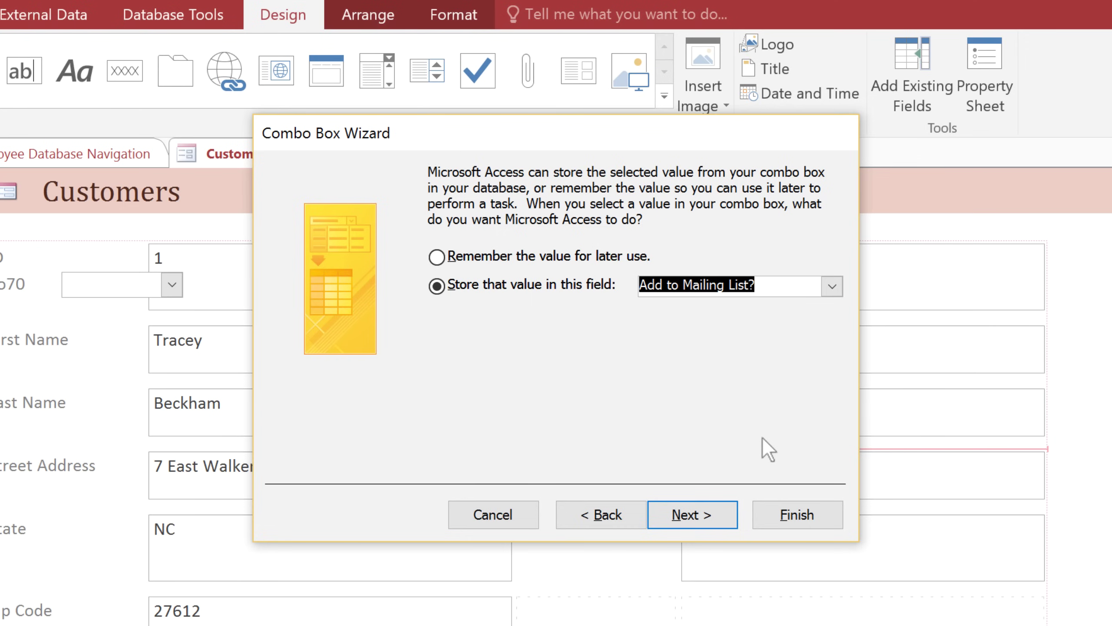
{"action": "left_click", "coordinate": [706, 511]}
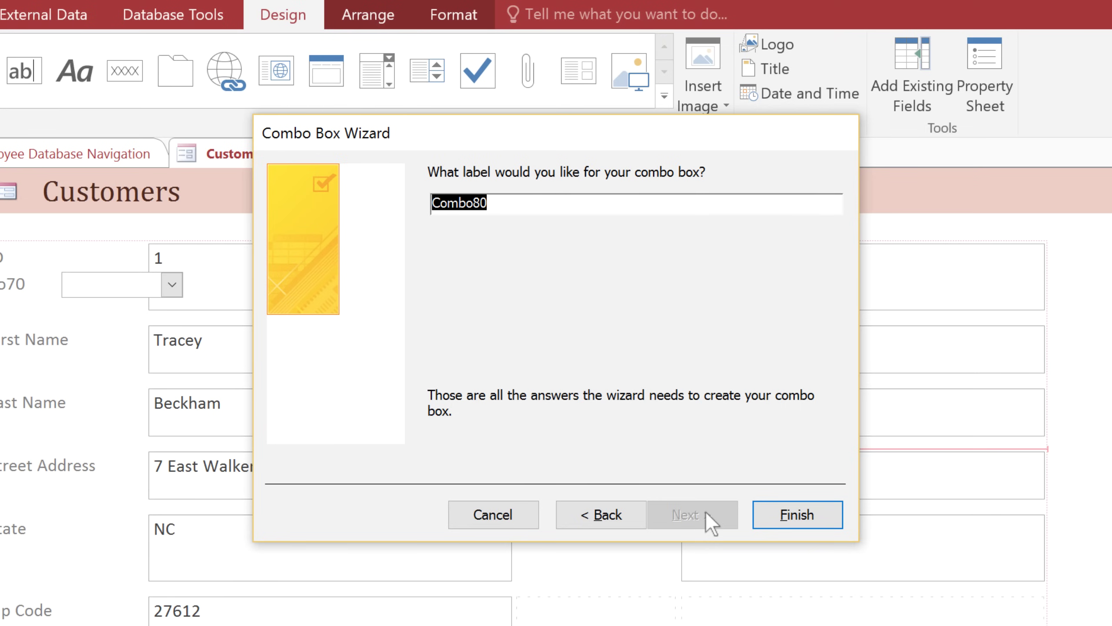
Label the combo box 'Add to Mailing List?' and finish the wizard
{"action": "type", "text": "Add to Mai"}
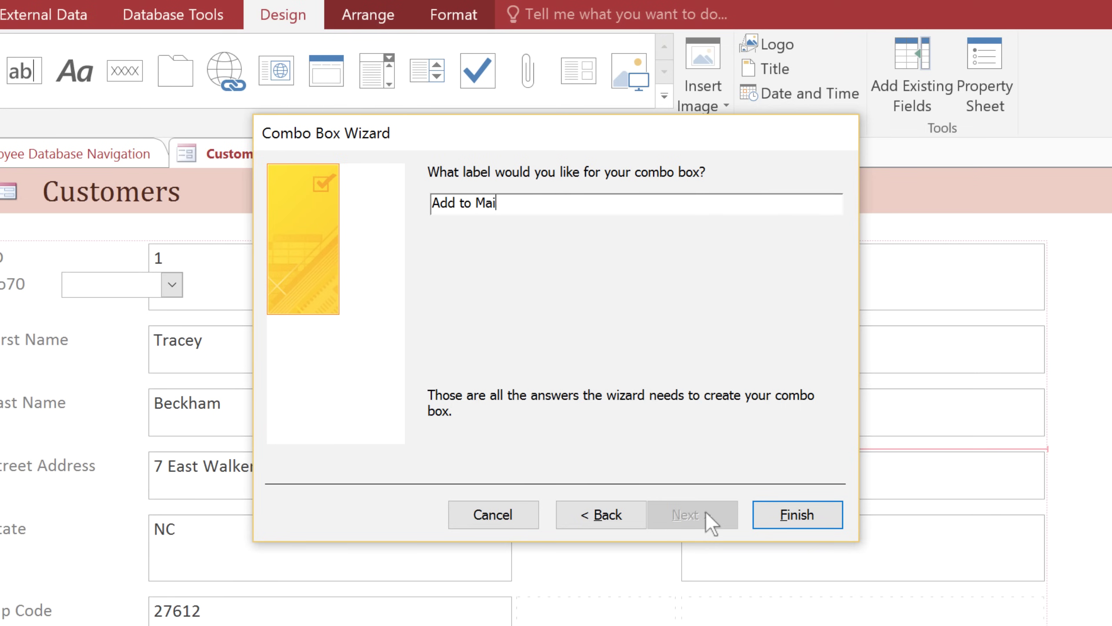
{"action": "type", "text": "ling List?"}
{"action": "left_click", "coordinate": [763, 512]}
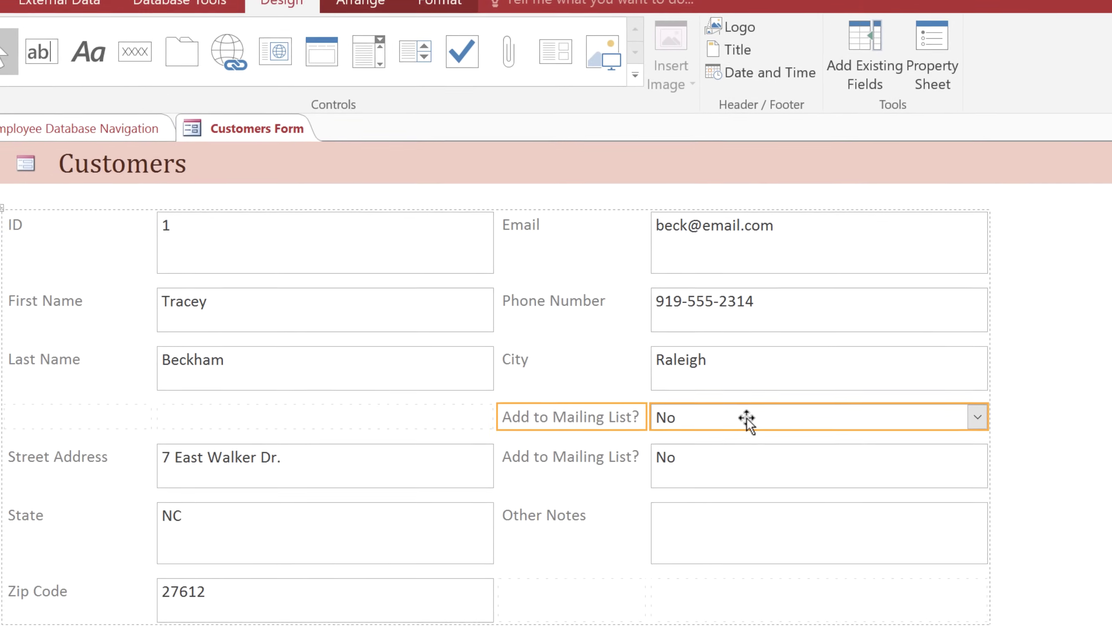
Delete the old Add to Mailing List? text box together with its label
{"action": "left_click", "coordinate": [694, 395]}
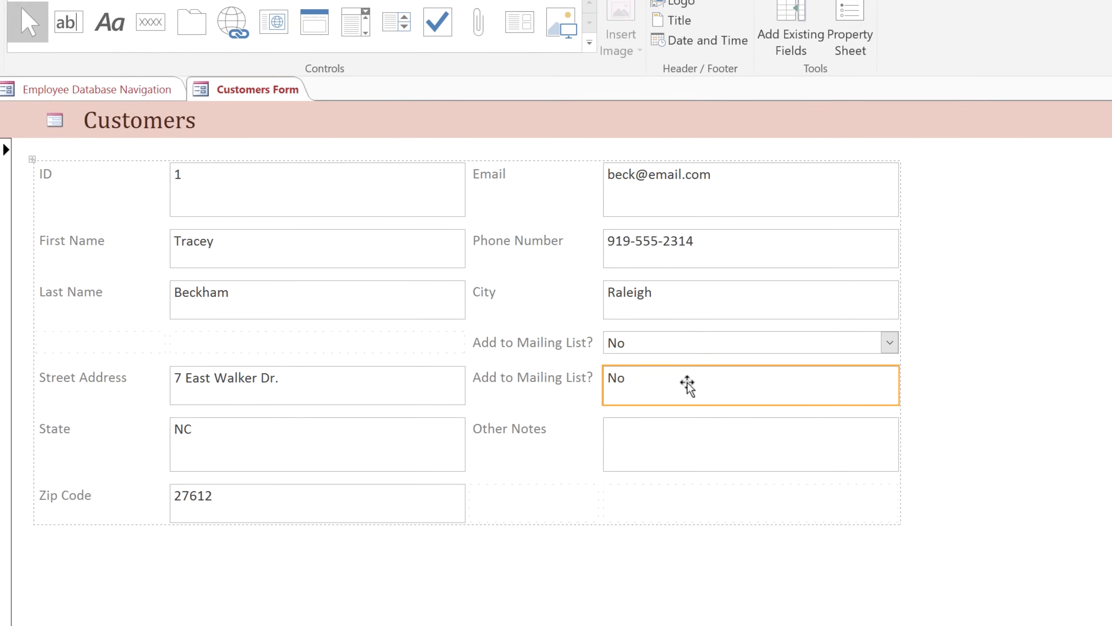
{"action": "left_click", "coordinate": [562, 352], "text": "shift"}
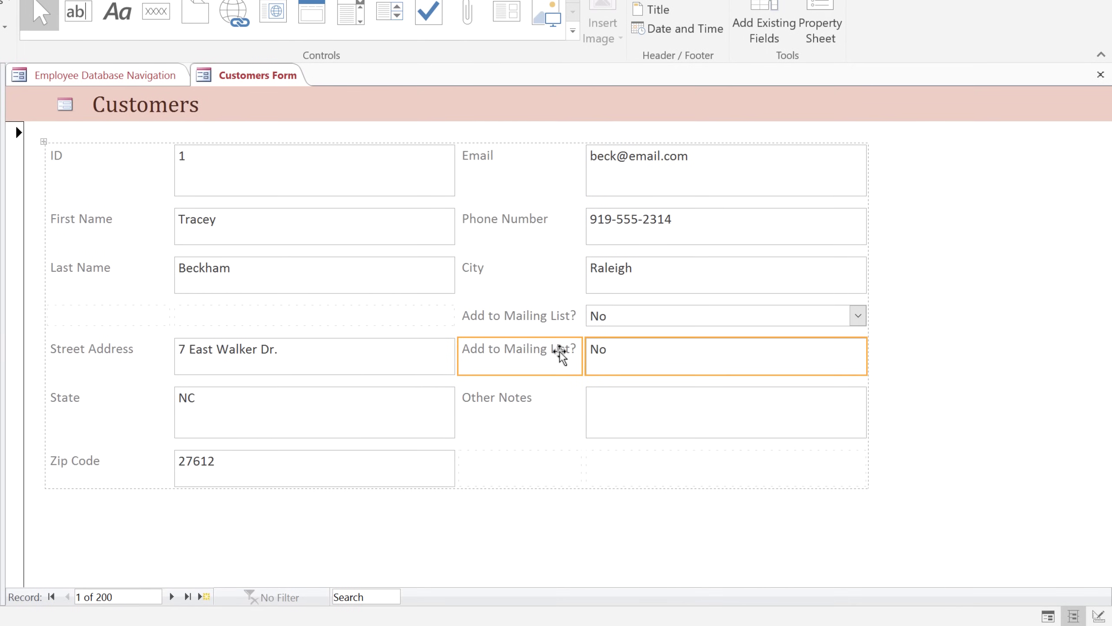
{"action": "key", "text": "Delete"}
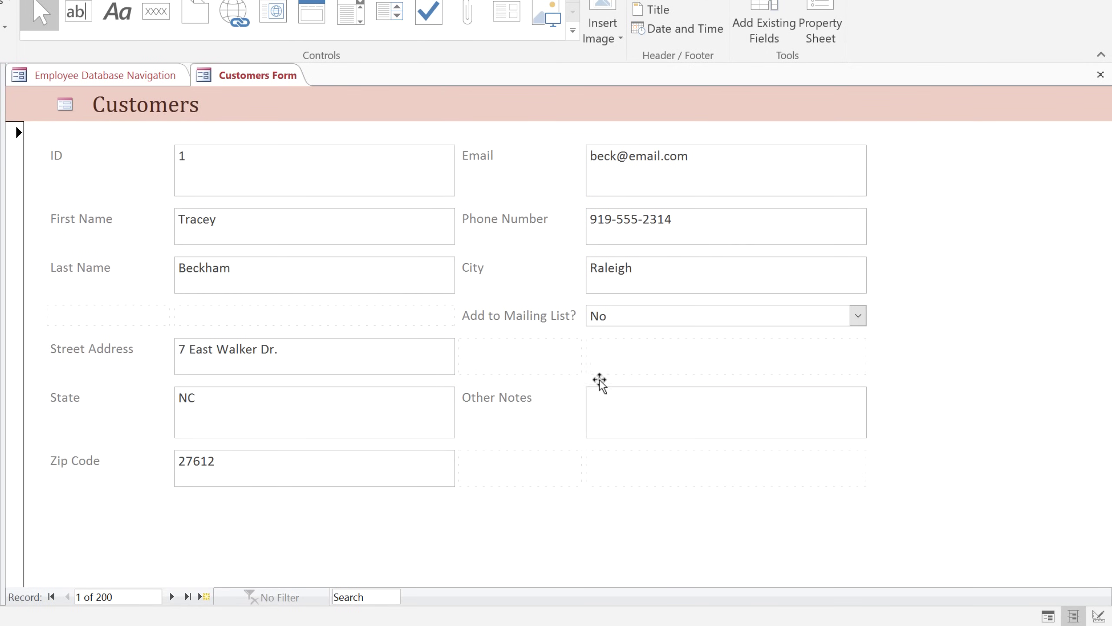
Switch to Form View and open the Add to Mailing List? dropdown to verify its three options
{"action": "left_click", "coordinate": [1048, 612]}
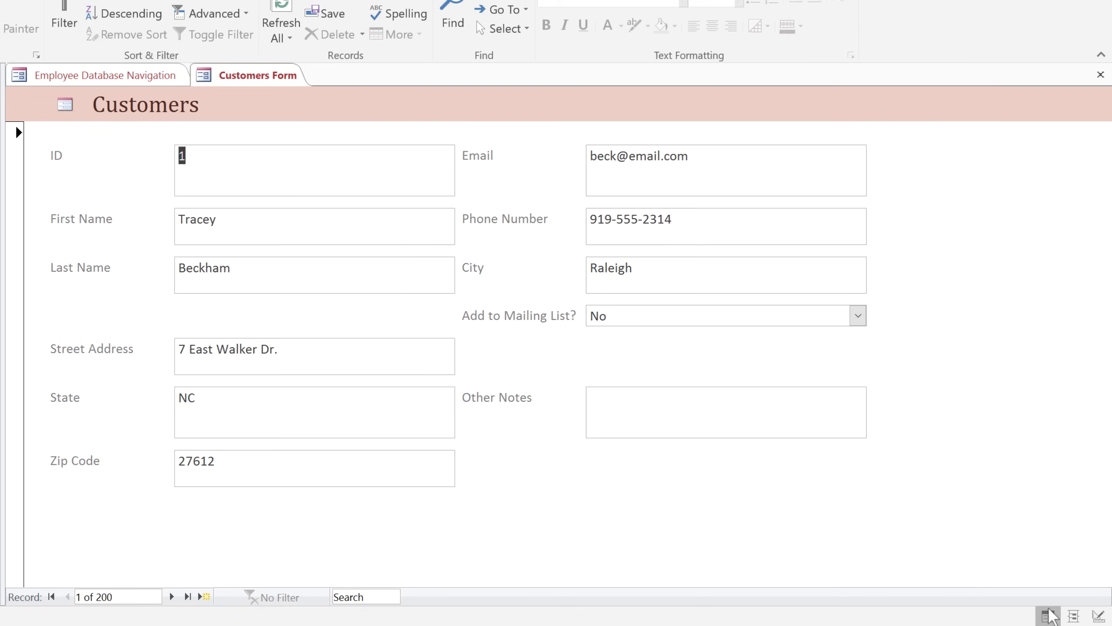
{"action": "left_click", "coordinate": [858, 315]}
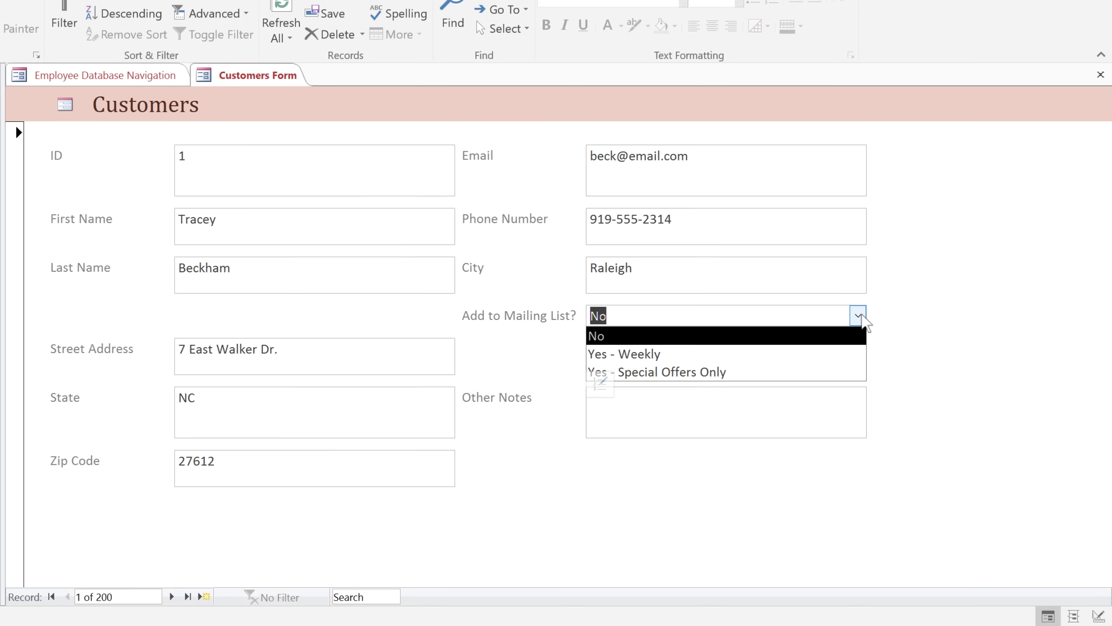